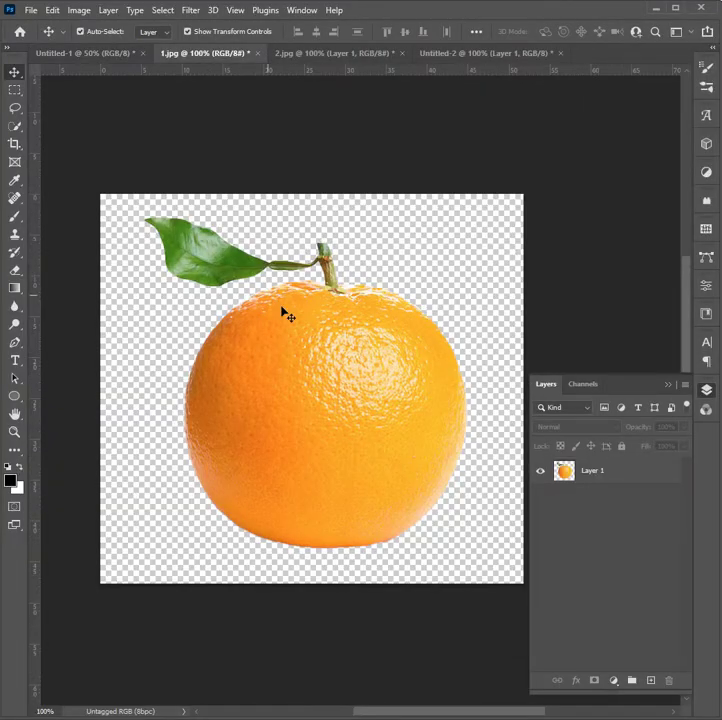
# Step: Place the whole orange from 1.jpg in Untitled-1 and separate it along a slanted cut into upper and lower halves
pyautogui.moveTo(282, 311); pyautogui.dragTo(379, 371)
pyautogui.moveTo(333, 364); pyautogui.dragTo(320, 413)
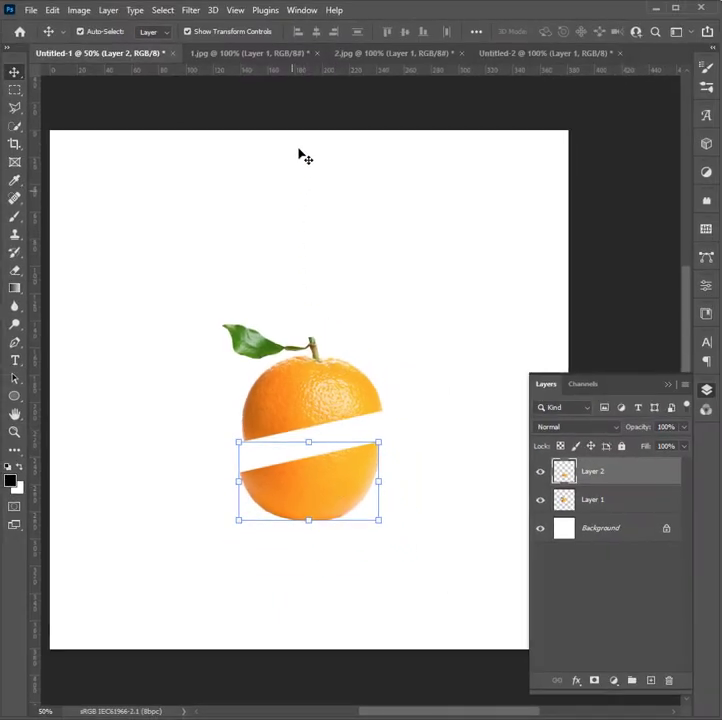
# Step: Copy the round orange slice from 2.jpg into Untitled-1 over the cut orange
pyautogui.click(377, 53)
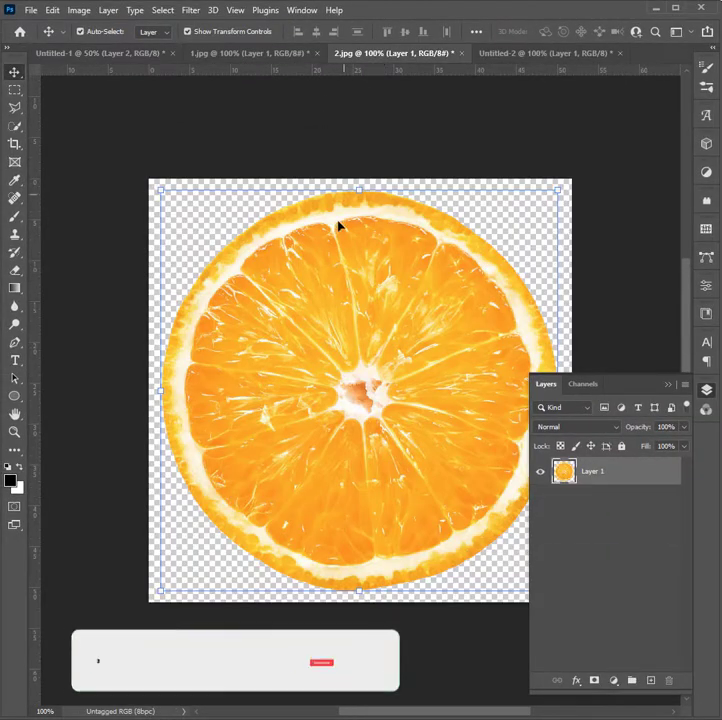
pyautogui.moveTo(337, 226); pyautogui.dragTo(358, 388)
pyautogui.moveTo(272, 212); pyautogui.dragTo(272, 245)
# Step: Flatten the slice, rotate it about -13° and skew it to fit the cut face of the lower half
pyautogui.moveTo(267, 187); pyautogui.dragTo(274, 436)
pyautogui.moveTo(114, 473); pyautogui.dragTo(187, 482)
pyautogui.moveTo(186, 473); pyautogui.dragTo(188, 537)
pyautogui.moveTo(430, 471); pyautogui.dragTo(409, 482)
pyautogui.moveTo(298, 543); pyautogui.dragTo(294, 525)
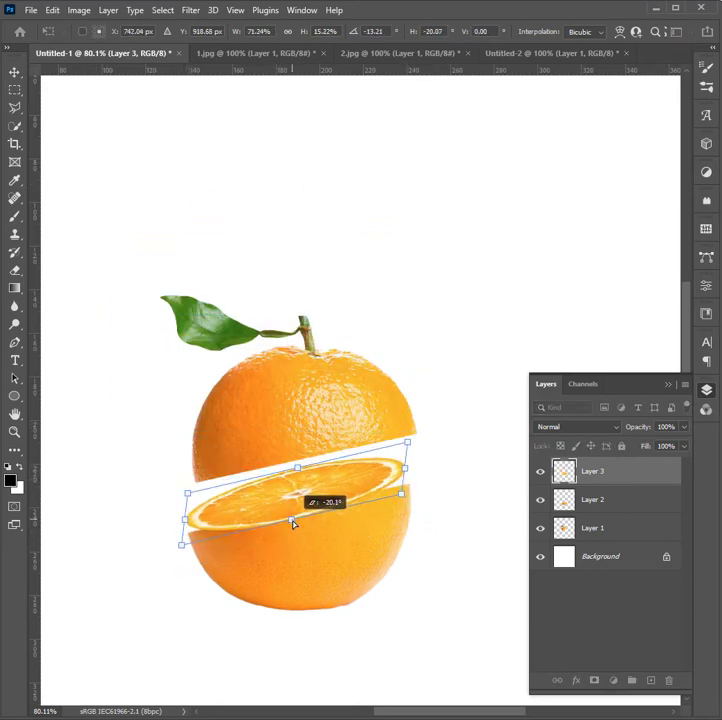
pyautogui.moveTo(405, 469); pyautogui.dragTo(409, 484)
# Step: Warp the slice's left and right ends to match the lower half's rim and apply the transformation
pyautogui.rightClick(298, 479)
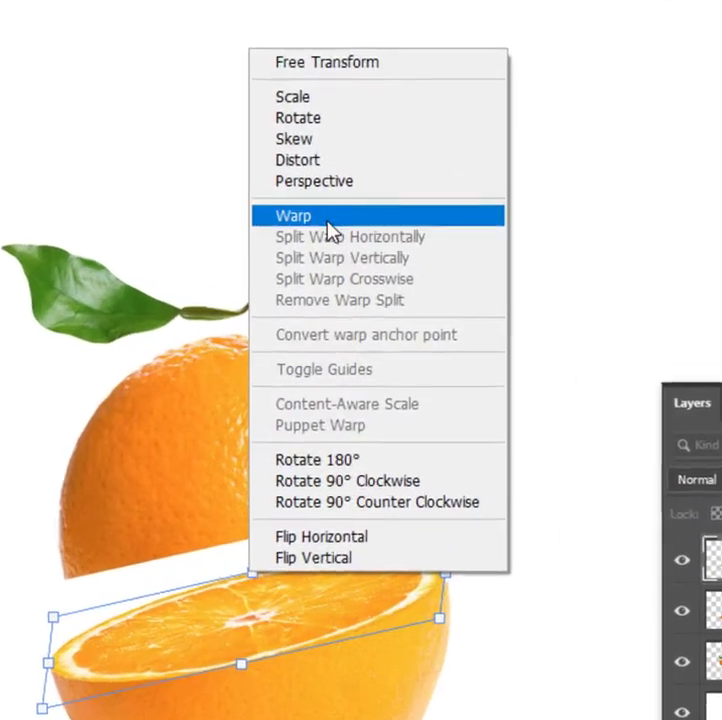
pyautogui.click(334, 246)
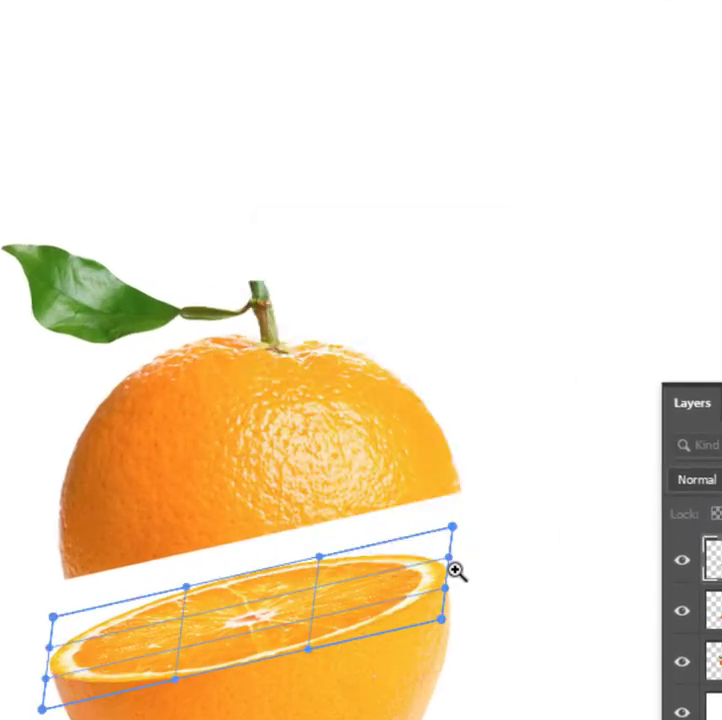
pyautogui.keyDown('ctrl'); pyautogui.click(438, 530); pyautogui.keyUp('ctrl')
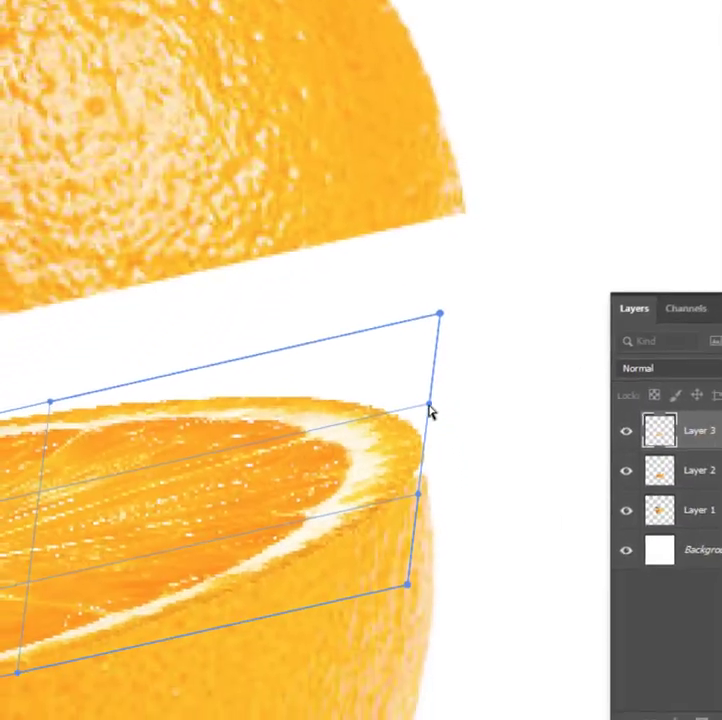
pyautogui.moveTo(399, 512); pyautogui.dragTo(393, 539)
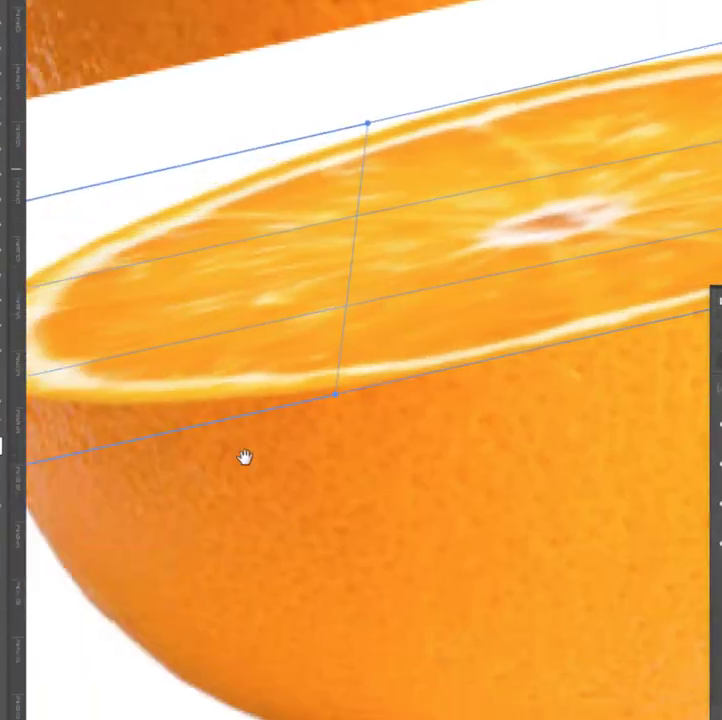
pyautogui.moveTo(245, 457); pyautogui.dragTo(251, 467)
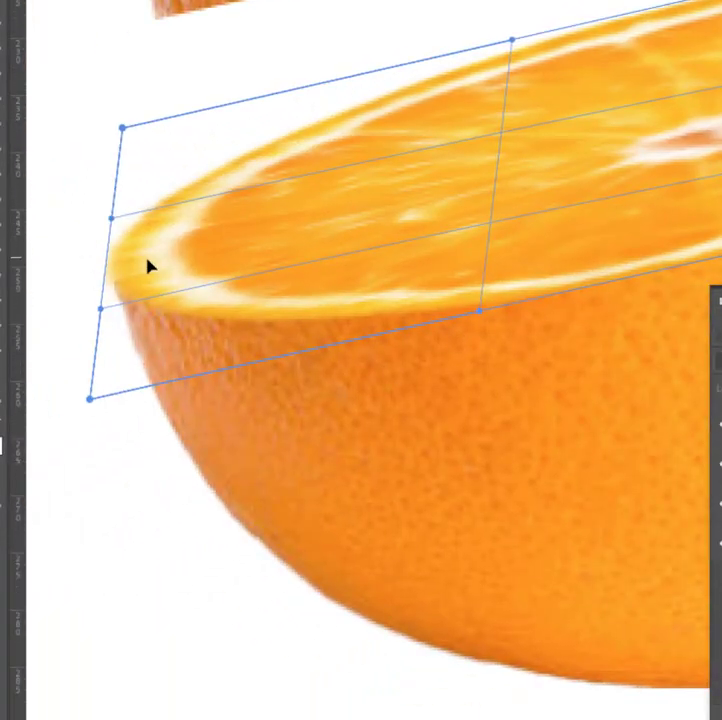
pyautogui.moveTo(146, 260)
pyautogui.mouseDown()
pyautogui.moveTo(150, 266)
pyautogui.moveTo(143, 265)
pyautogui.mouseUp()
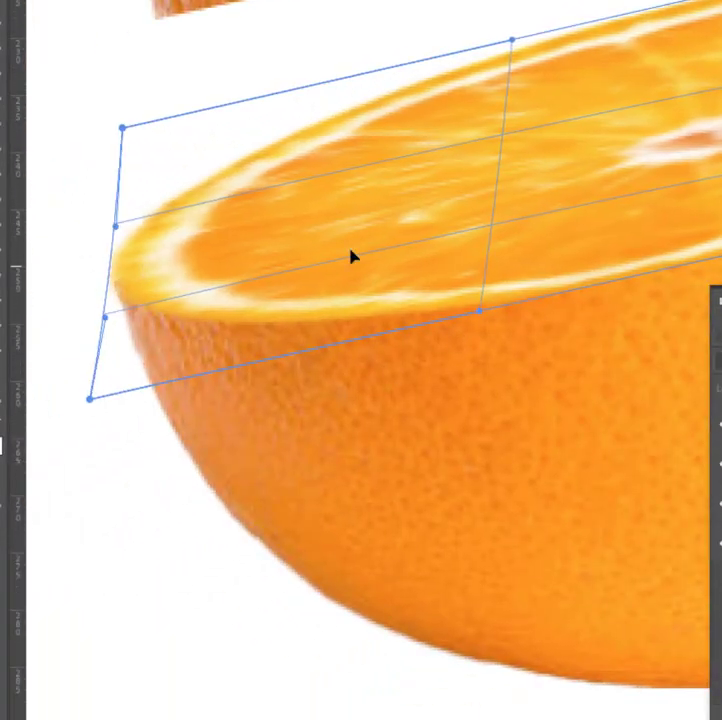
pyautogui.keyDown('alt'); pyautogui.click(374, 241); pyautogui.keyUp('alt')
pyautogui.keyDown('alt'); pyautogui.click(374, 241); pyautogui.keyUp('alt')
pyautogui.moveTo(346, 267); pyautogui.dragTo(267, 330)
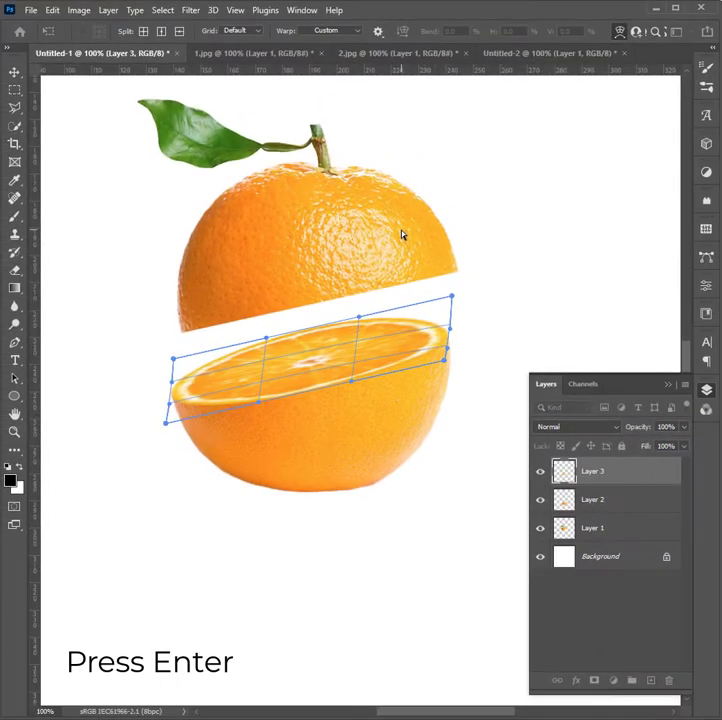
pyautogui.press('Return')
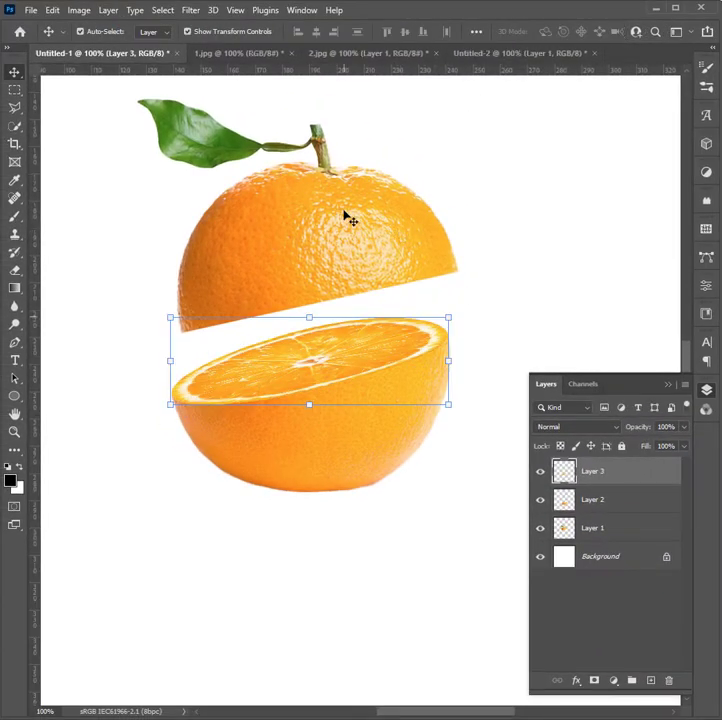
# Step: Copy the slice from 2.jpg again, flatten it and rotate it about -10° to match the upper half's cut edge
pyautogui.click(351, 56)
pyautogui.moveTo(300, 231); pyautogui.dragTo(301, 296)
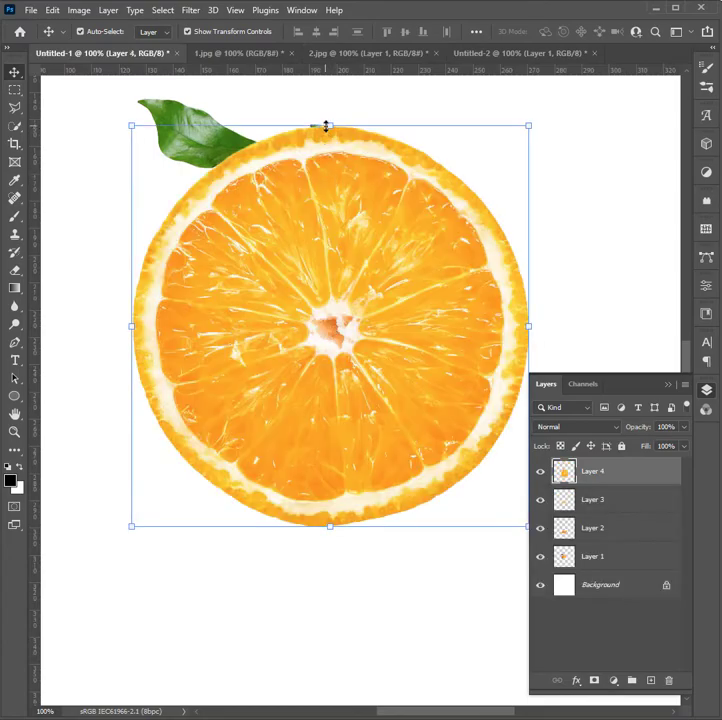
pyautogui.moveTo(329, 126); pyautogui.dragTo(345, 481)
pyautogui.moveTo(345, 500); pyautogui.dragTo(313, 378)
pyautogui.moveTo(498, 382); pyautogui.dragTo(353, 380)
pyautogui.moveTo(335, 380); pyautogui.dragTo(398, 272)
pyautogui.moveTo(218, 309); pyautogui.dragTo(169, 314)
pyautogui.moveTo(311, 266); pyautogui.dragTo(316, 290)
# Step: Fit the thin slice's ends to the upper half's underside and apply the transformation
pyautogui.scroll(1, 451, 281)
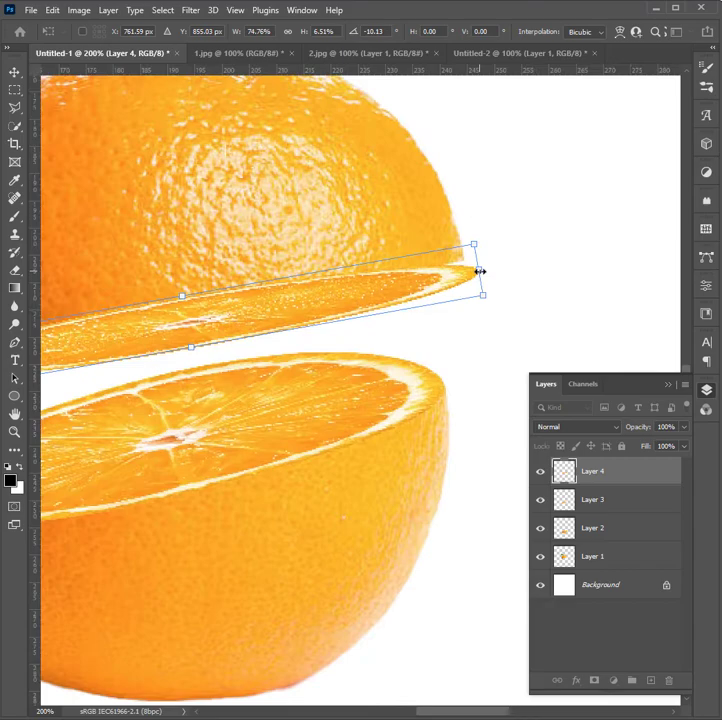
pyautogui.moveTo(479, 271); pyautogui.dragTo(466, 269)
pyautogui.moveTo(165, 350); pyautogui.dragTo(466, 319)
pyautogui.moveTo(198, 343); pyautogui.dragTo(208, 351)
pyautogui.press('Return')
pyautogui.click(136, 377)
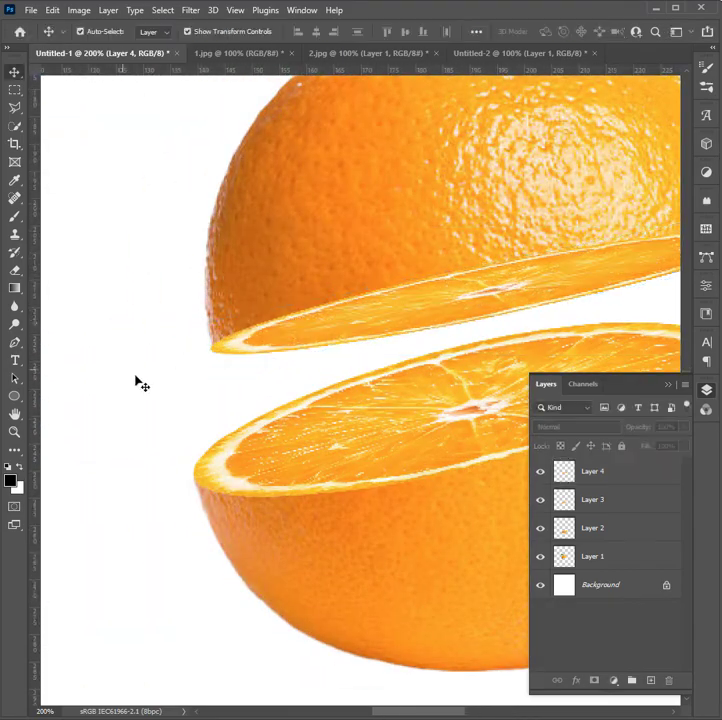
# Step: Move the orange halves slightly farther apart, aligning their left edges
pyautogui.scroll(-2, 304, 346)
pyautogui.moveTo(311, 369); pyautogui.dragTo(239, 409)
pyautogui.moveTo(392, 280); pyautogui.dragTo(322, 336)
pyautogui.click(452, 358)
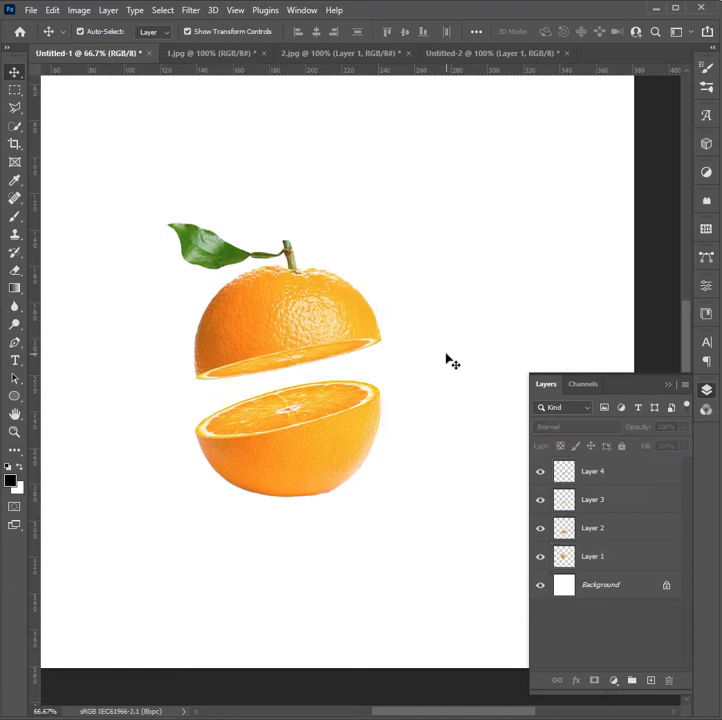
# Step: Copy the juice splash from Untitled-2 into Untitled-1 and set its blend mode to Darken
pyautogui.click(447, 54)
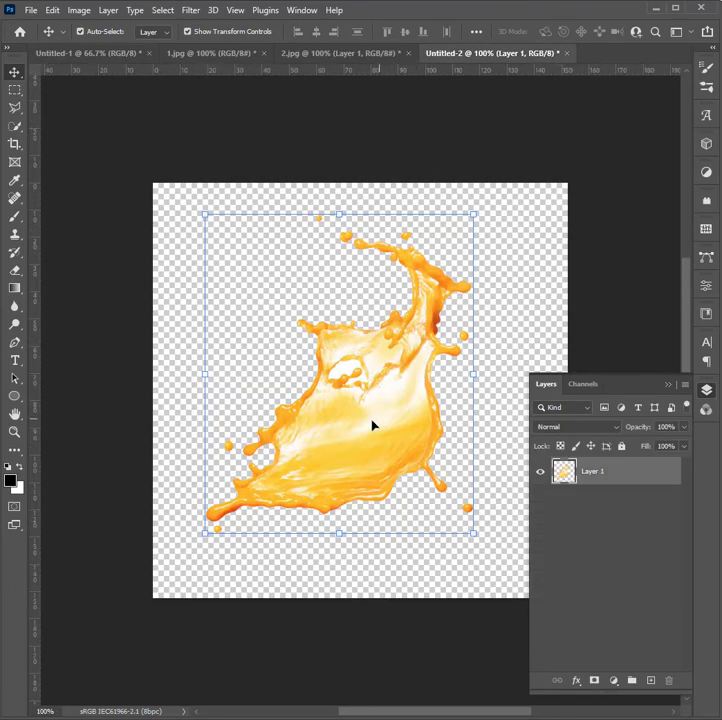
pyautogui.moveTo(372, 425); pyautogui.dragTo(319, 375)
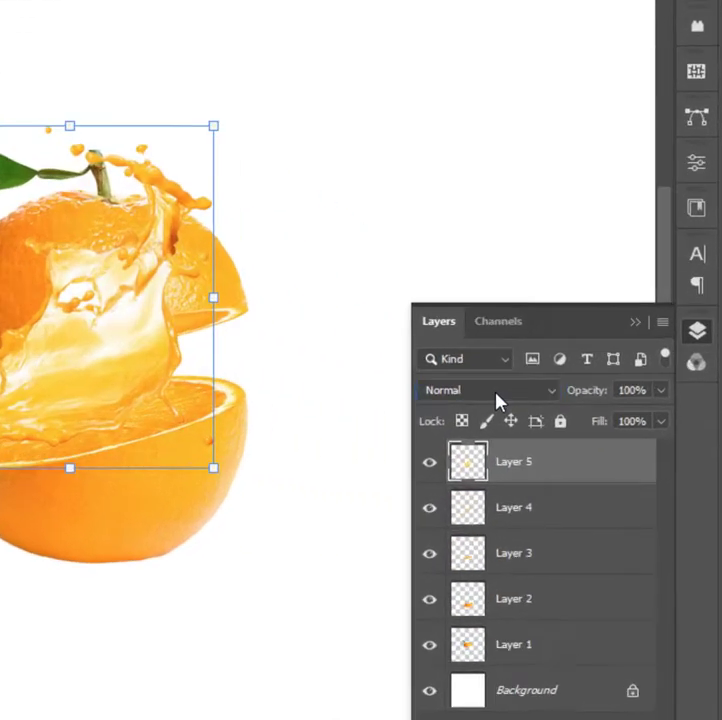
pyautogui.click(582, 428)
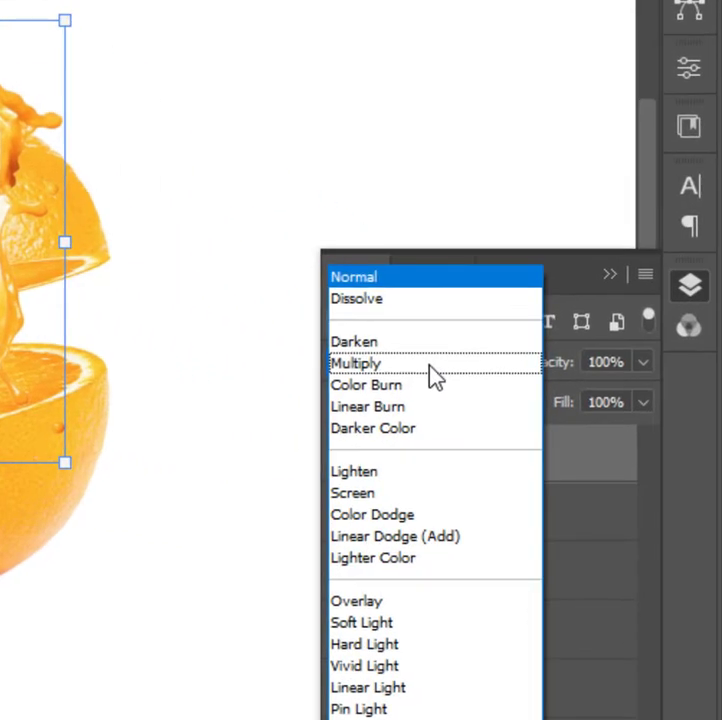
pyautogui.click(389, 341)
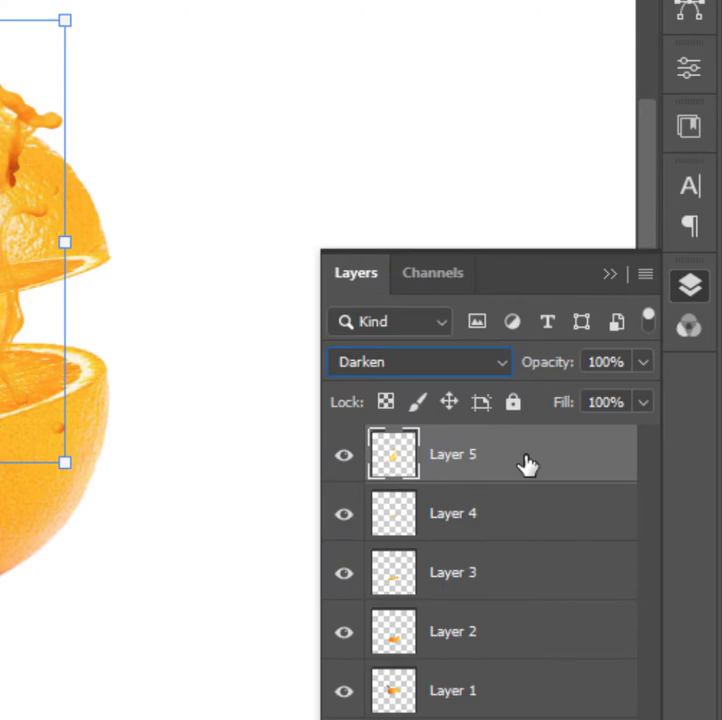
# Step: Move the splash layer directly above the Background, then rotate it about 22.7° and position it between the orange halves
pyautogui.moveTo(527, 464); pyautogui.dragTo(509, 698)
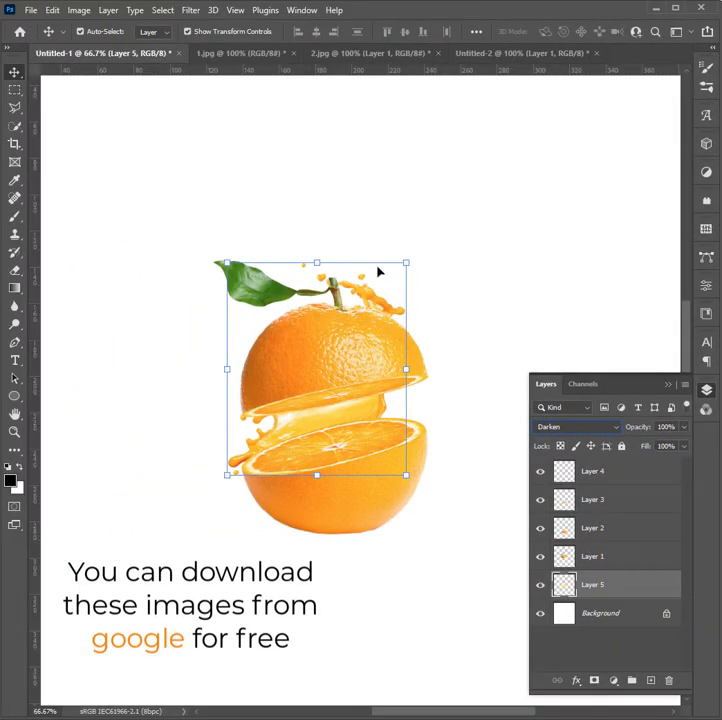
pyautogui.hotkey('ctrl', 't')
pyautogui.moveTo(404, 252); pyautogui.dragTo(451, 290)
pyautogui.moveTo(386, 309); pyautogui.dragTo(382, 356)
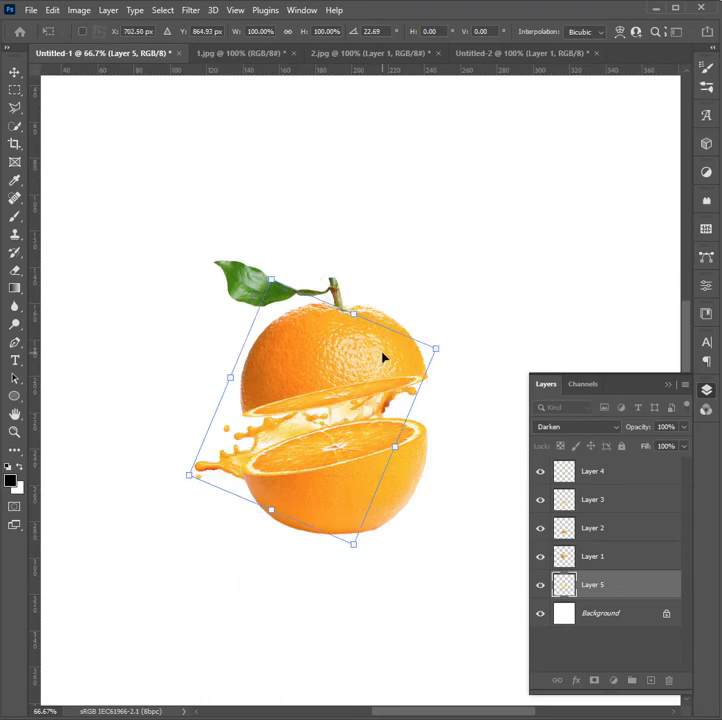
pyautogui.press('Return')
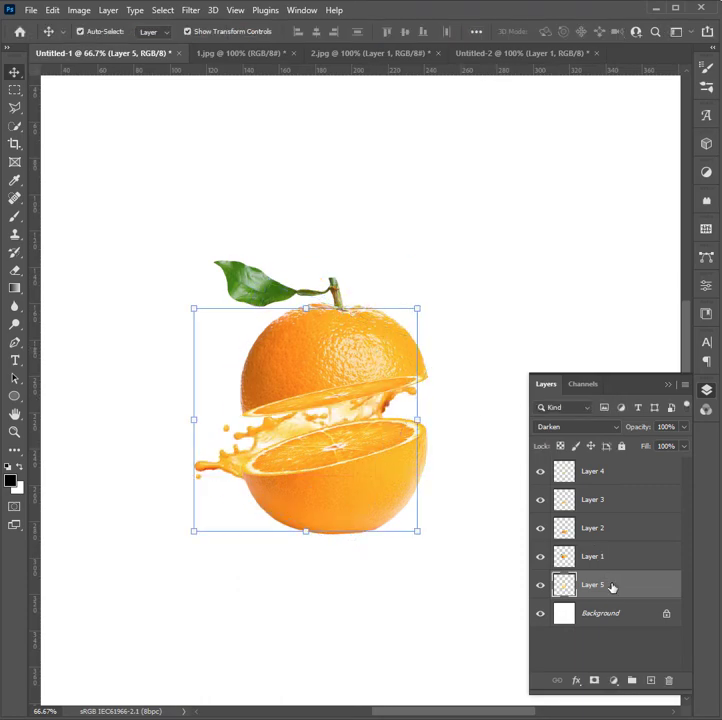
# Step: Duplicate the splash layer, rotate the copy about 178° and position it behind the top of the orange
pyautogui.moveTo(612, 588); pyautogui.dragTo(650, 680)
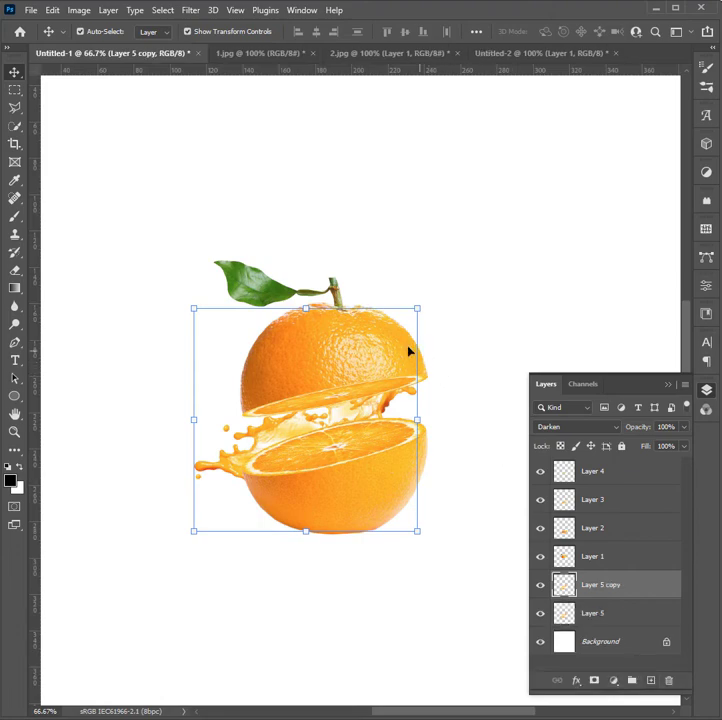
pyautogui.hotkey('ctrl', 't')
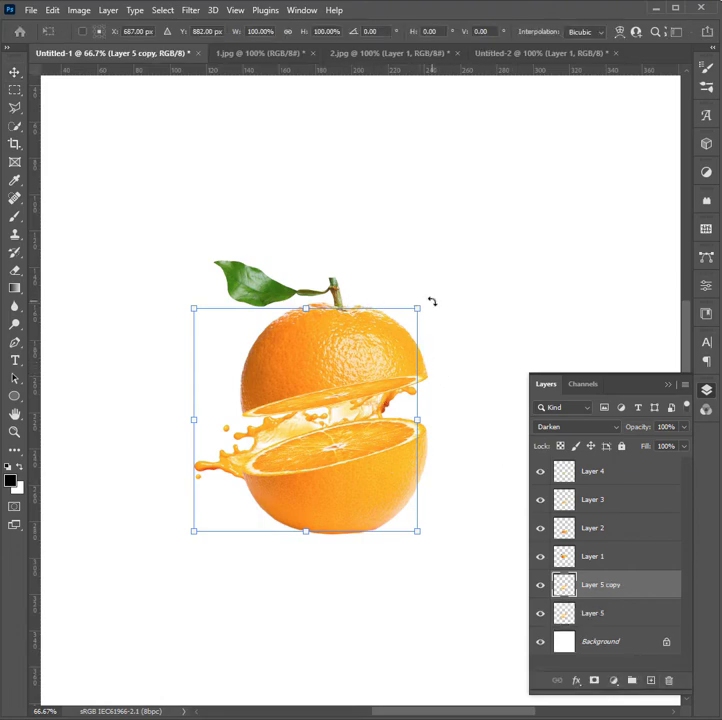
pyautogui.moveTo(432, 301); pyautogui.dragTo(136, 295)
pyautogui.moveTo(214, 335); pyautogui.dragTo(187, 375)
pyautogui.moveTo(235, 324); pyautogui.dragTo(132, 489)
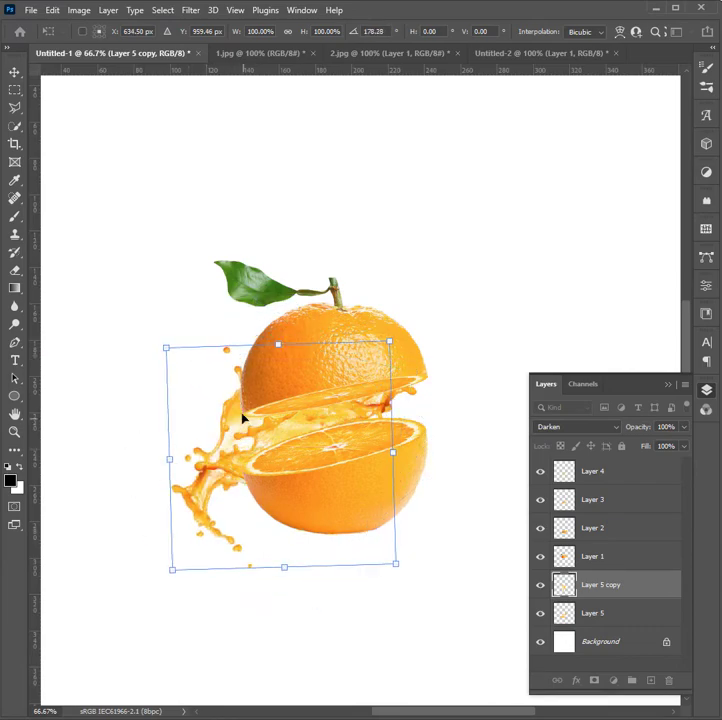
pyautogui.moveTo(243, 418); pyautogui.dragTo(307, 283)
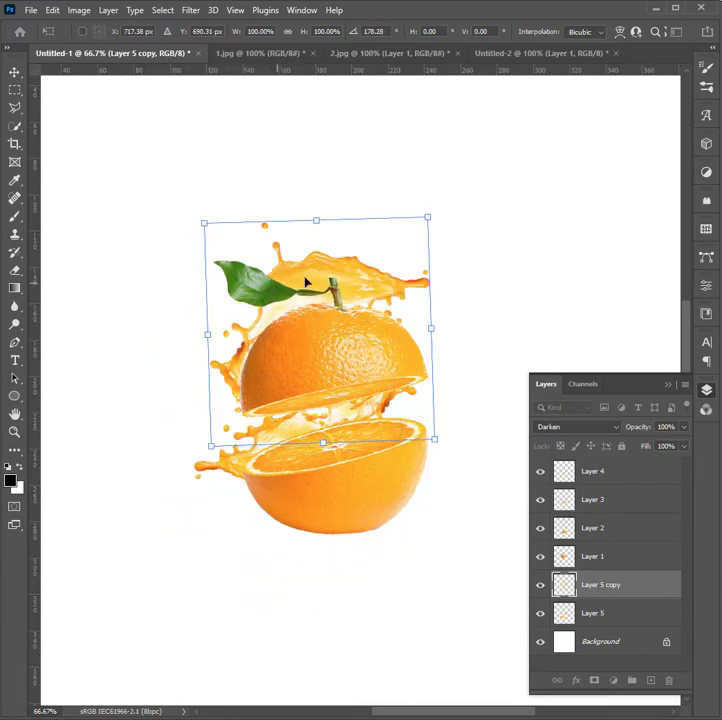
pyautogui.moveTo(369, 279); pyautogui.dragTo(392, 293)
pyautogui.press('Return')
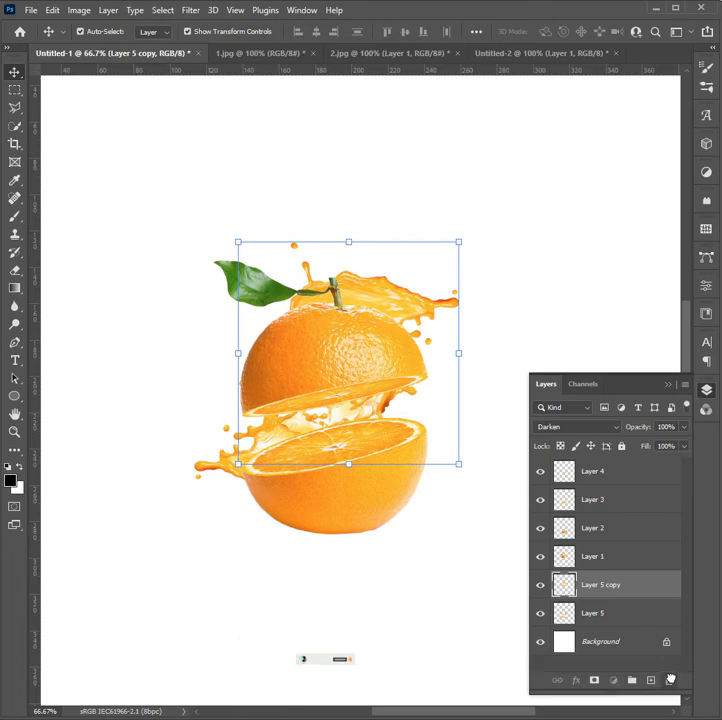
# Step: Duplicate the splash copy and move the new duplicate to the top of the layer stack
pyautogui.press('Delete')
pyautogui.hotkey('ctrl', 'z')
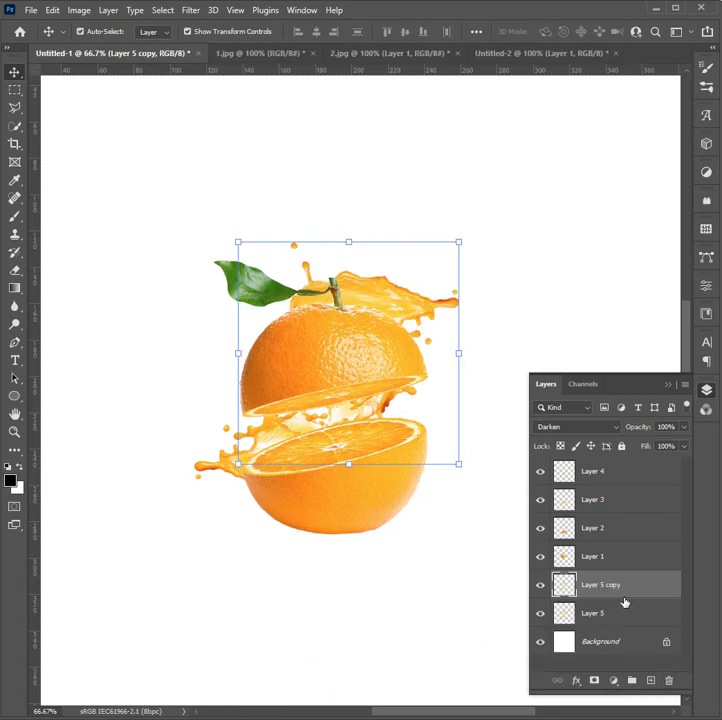
pyautogui.moveTo(609, 593); pyautogui.dragTo(650, 680)
pyautogui.moveTo(618, 584); pyautogui.dragTo(575, 450)
# Step: Shrink and rotate the topmost splash and place it against the left side of the upper orange half
pyautogui.moveTo(458, 242); pyautogui.dragTo(370, 350)
pyautogui.moveTo(330, 395); pyautogui.dragTo(277, 435)
pyautogui.moveTo(303, 358); pyautogui.dragTo(127, 366)
pyautogui.moveTo(216, 448); pyautogui.dragTo(219, 394)
pyautogui.press('Return')
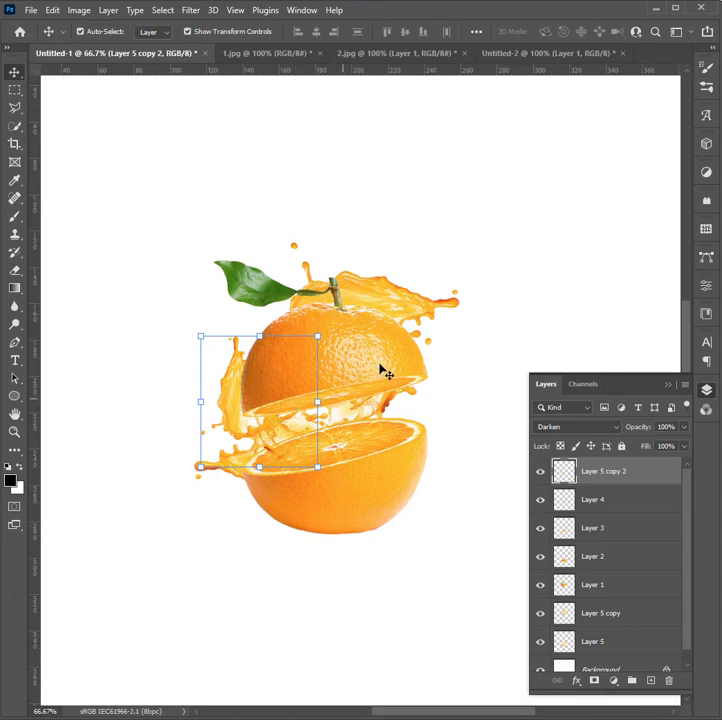
pyautogui.click(465, 275)
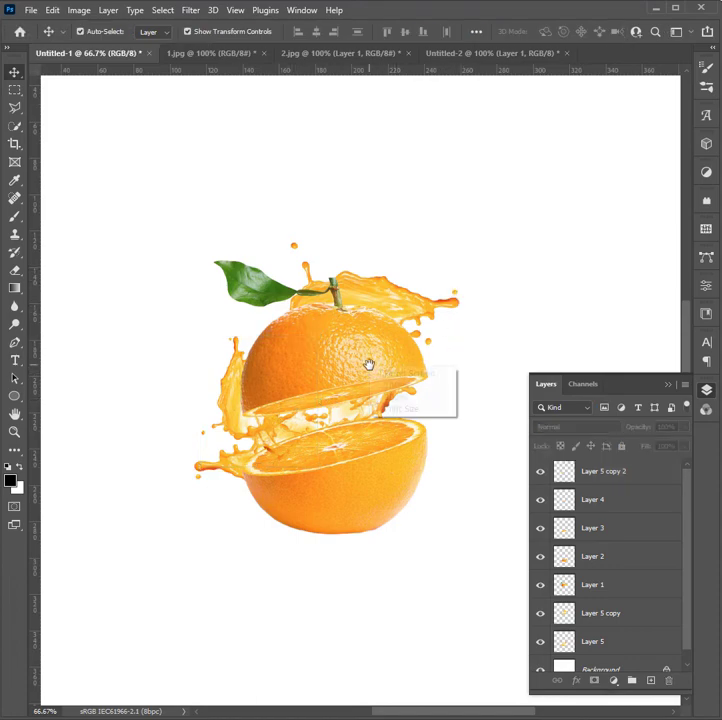
# Step: Group all orange and splash layers, from Layer 5 copy 2 down to Layer 5, leaving out the Background
pyautogui.click(387, 373)
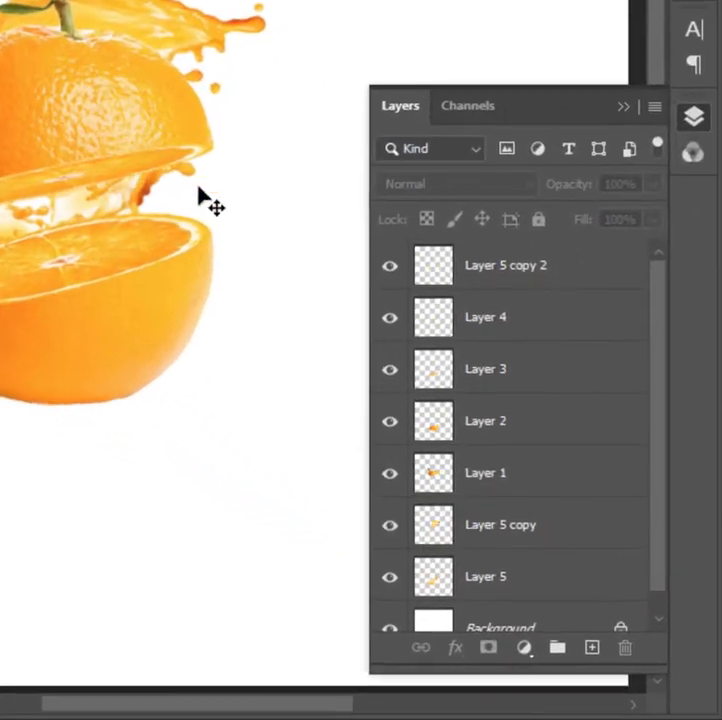
pyautogui.click(512, 275)
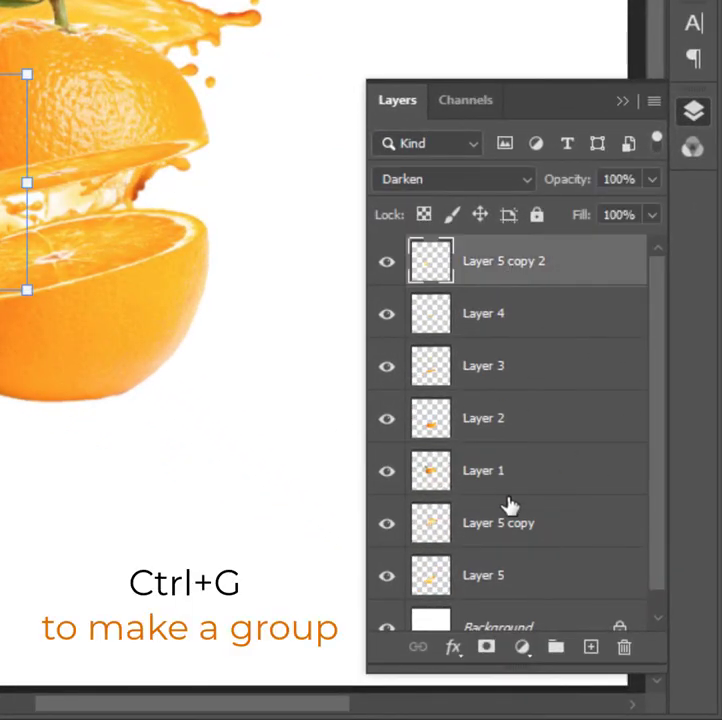
pyautogui.keyDown('shift'); pyautogui.click(505, 579); pyautogui.keyUp('shift')
pyautogui.moveTo(470, 579); pyautogui.dragTo(559, 646)
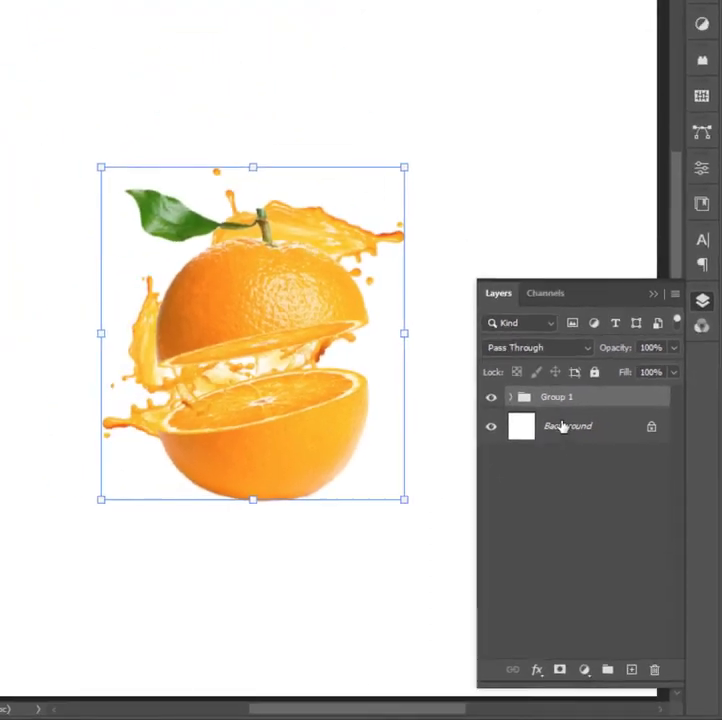
# Step: Add a Gradient Fill layer directly above the Background and load the Black, White preset for editing
pyautogui.click(494, 297)
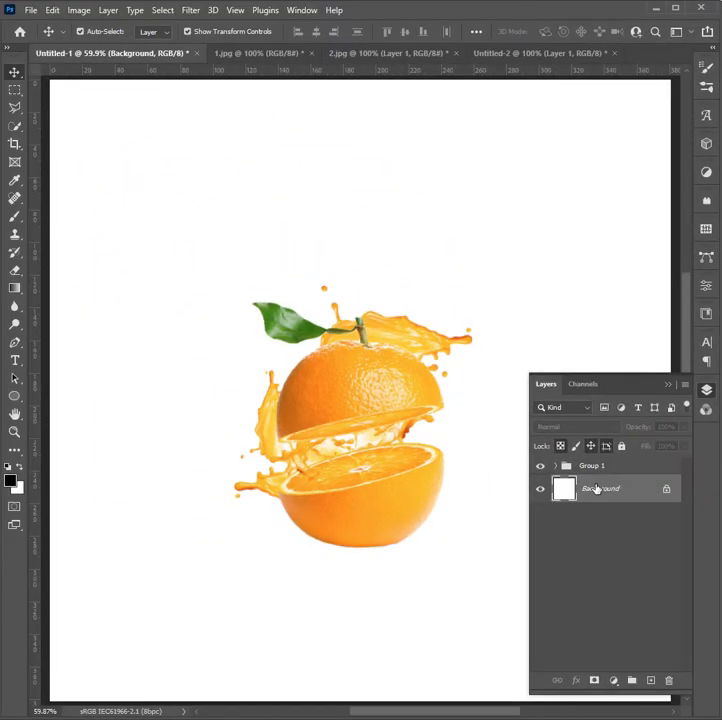
pyautogui.click(616, 683)
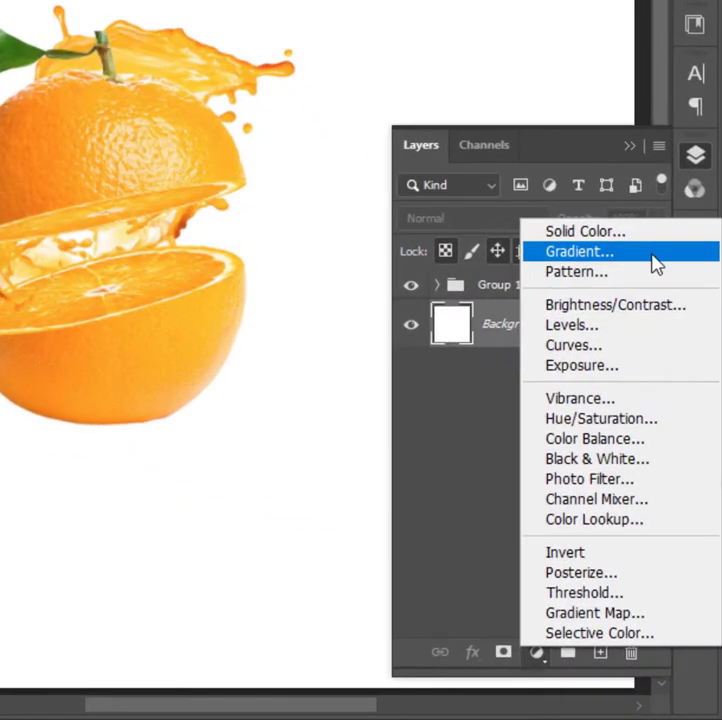
pyautogui.click(655, 263)
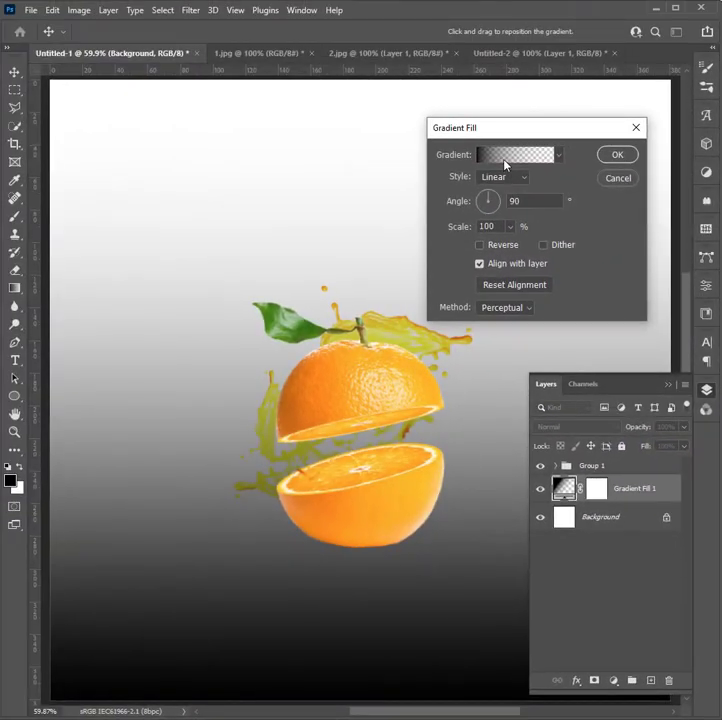
pyautogui.click(505, 156)
pyautogui.click(443, 301)
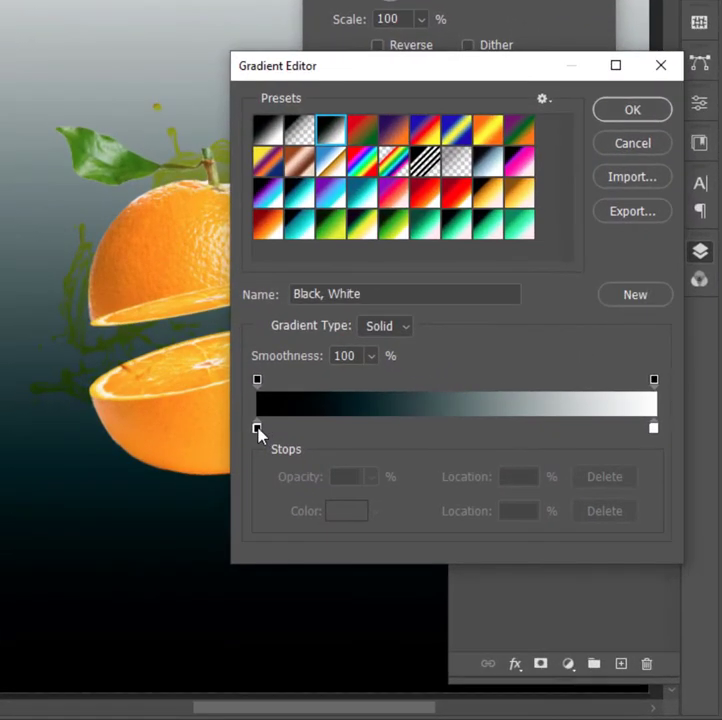
# Step: Recolor the gradient's black stop with an orange sampled from the fruit and its white stop with a very pale orange tint
pyautogui.click(310, 460)
pyautogui.click(141, 420)
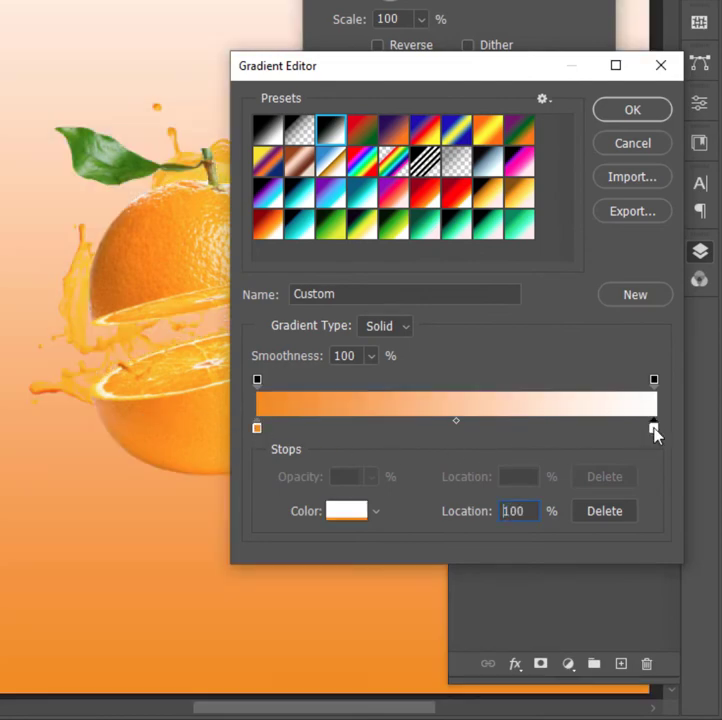
pyautogui.click(346, 511)
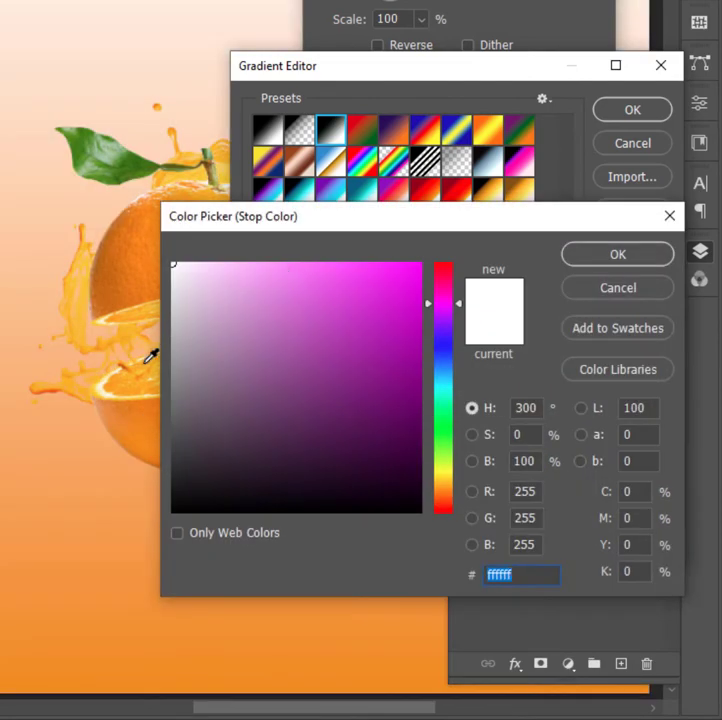
pyautogui.click(118, 416)
pyautogui.moveTo(250, 282); pyautogui.dragTo(201, 258)
pyautogui.click(617, 254)
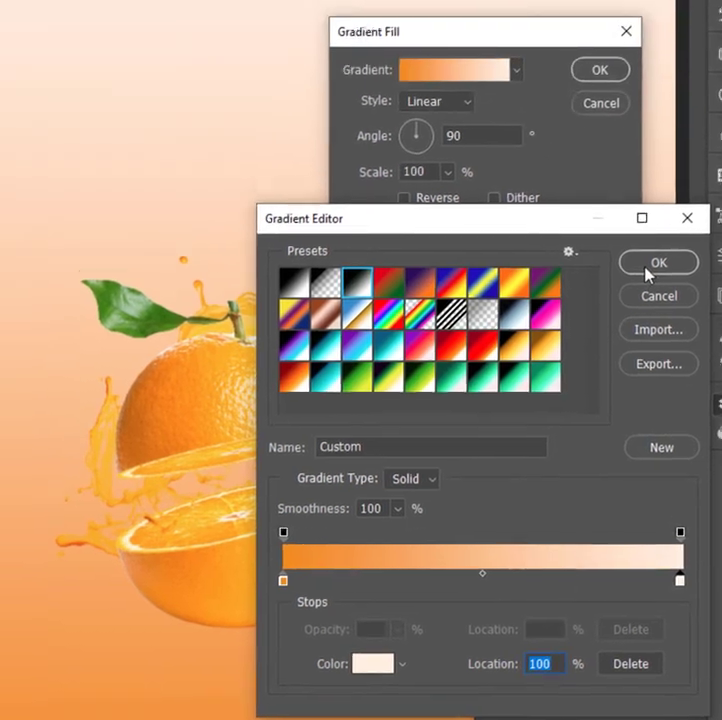
pyautogui.click(656, 263)
# Step: Make the gradient fill radial and reverse it so the pale color sits in the center
pyautogui.click(454, 102)
pyautogui.click(442, 138)
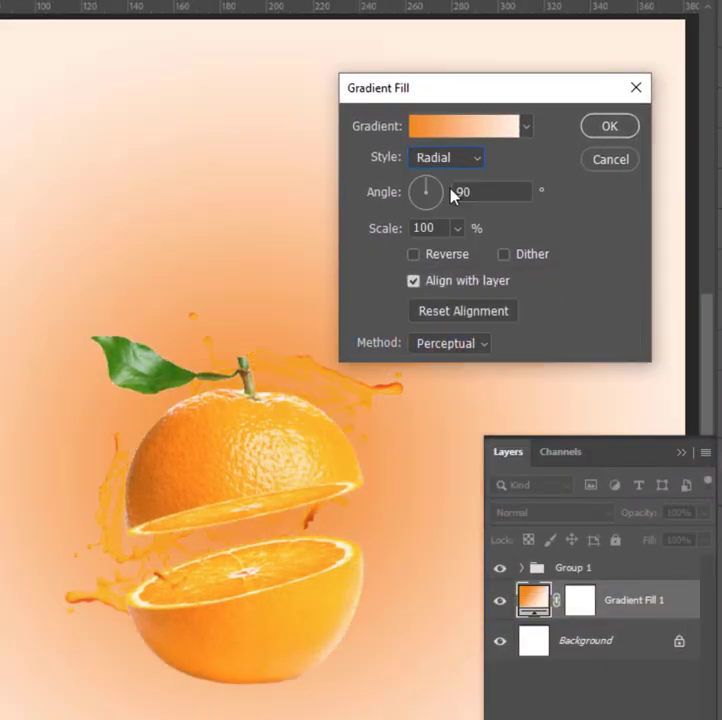
pyautogui.click(442, 258)
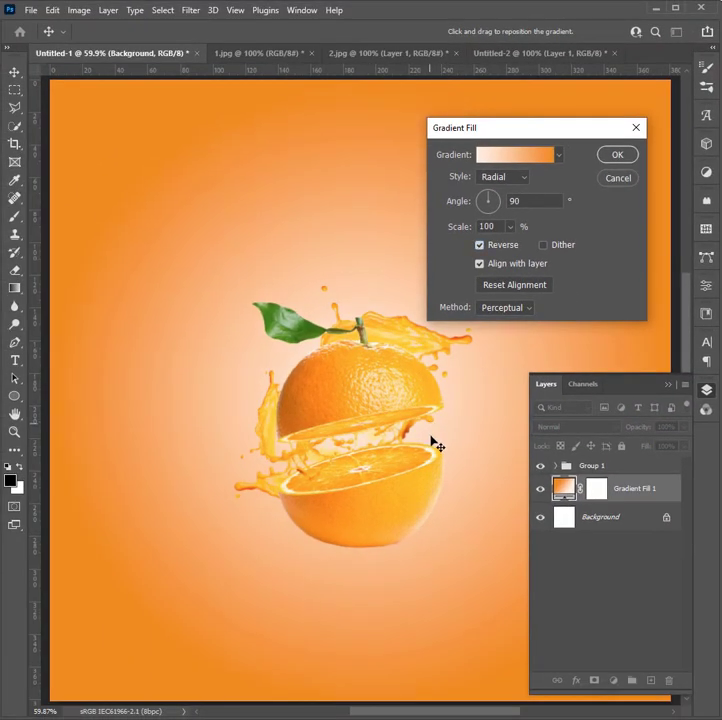
# Step: Shift the gradient's pale center slightly down behind the orange and set the gradient fill layer's opacity to 88%
pyautogui.moveTo(432, 462); pyautogui.dragTo(440, 441)
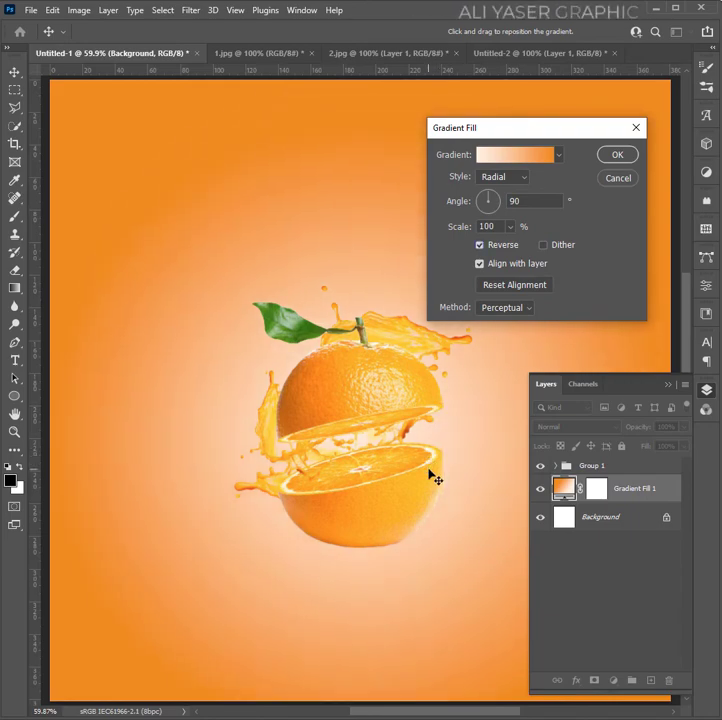
pyautogui.click(612, 155)
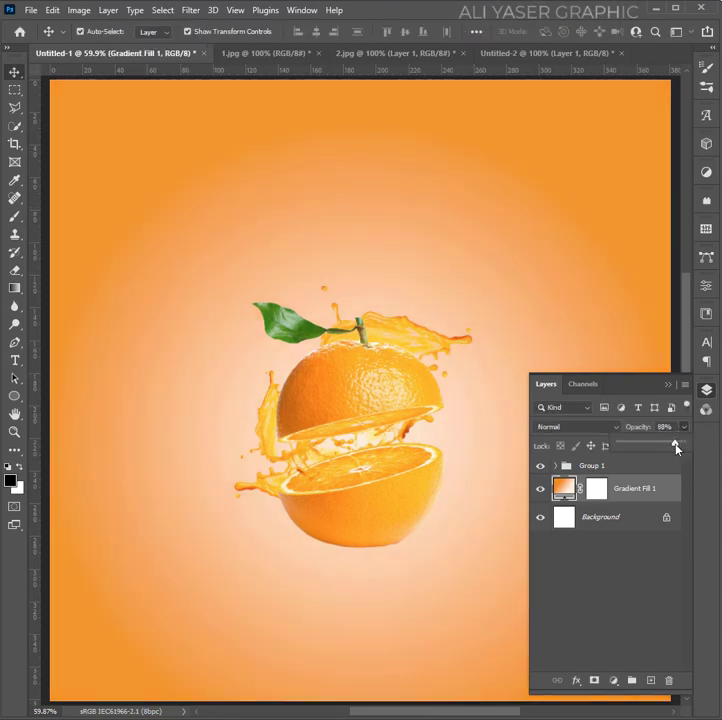
pyautogui.moveTo(676, 447); pyautogui.dragTo(676, 447)
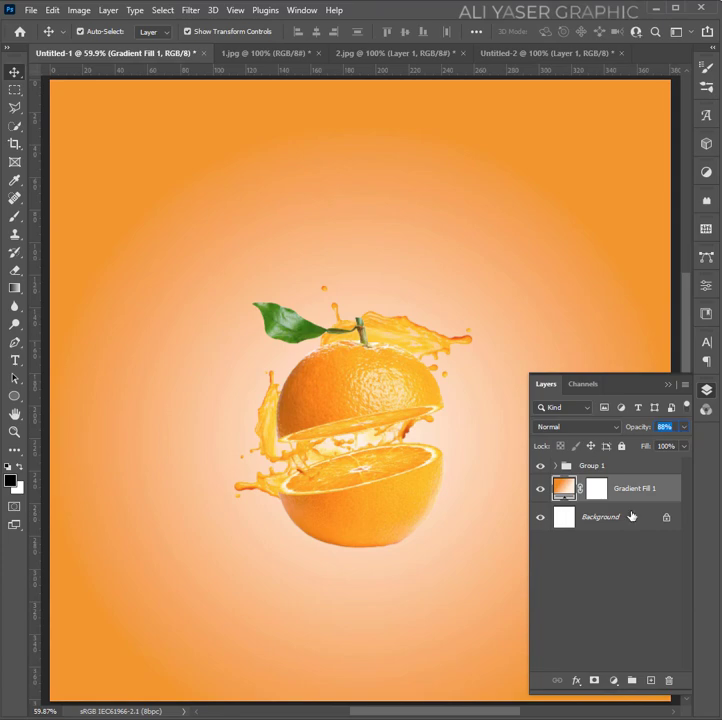
# Step: Add an empty layer above the gradient fill and ready a flattened Soft Round brush of 417 px with 0% hardness
pyautogui.click(649, 681)
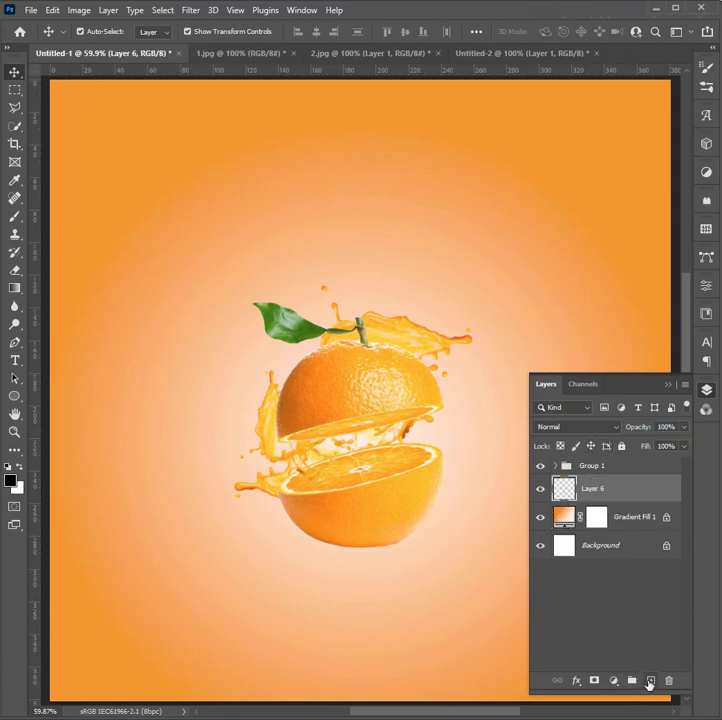
pyautogui.click(15, 220)
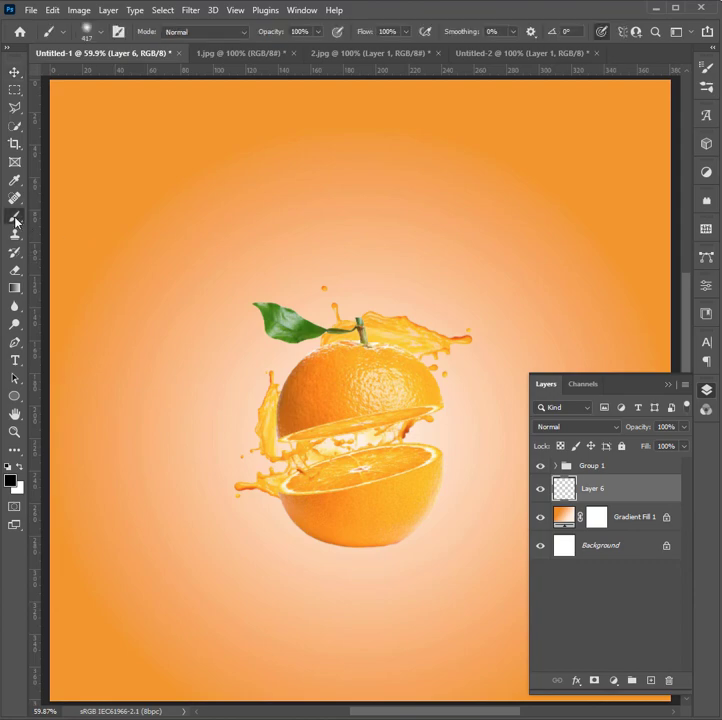
pyautogui.rightClick(235, 273)
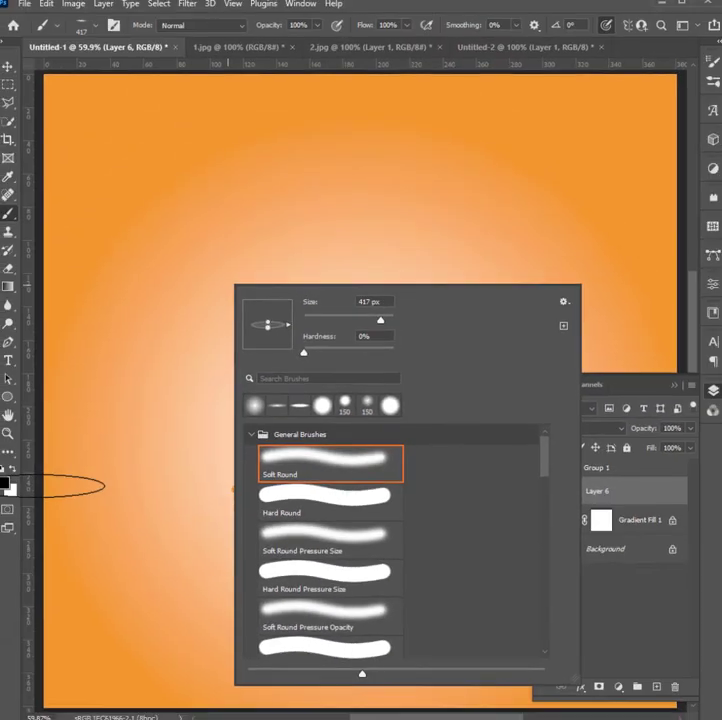
# Step: Set the foreground color to the dark brown 502a07, derived from an orange sampled on the lower half
pyautogui.click(11, 482)
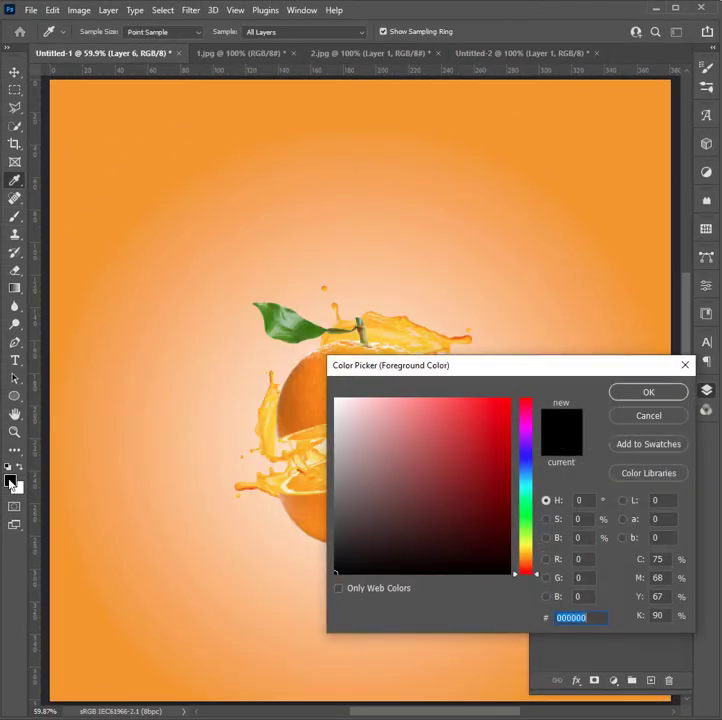
pyautogui.click(300, 507)
pyautogui.moveTo(506, 487); pyautogui.dragTo(496, 518)
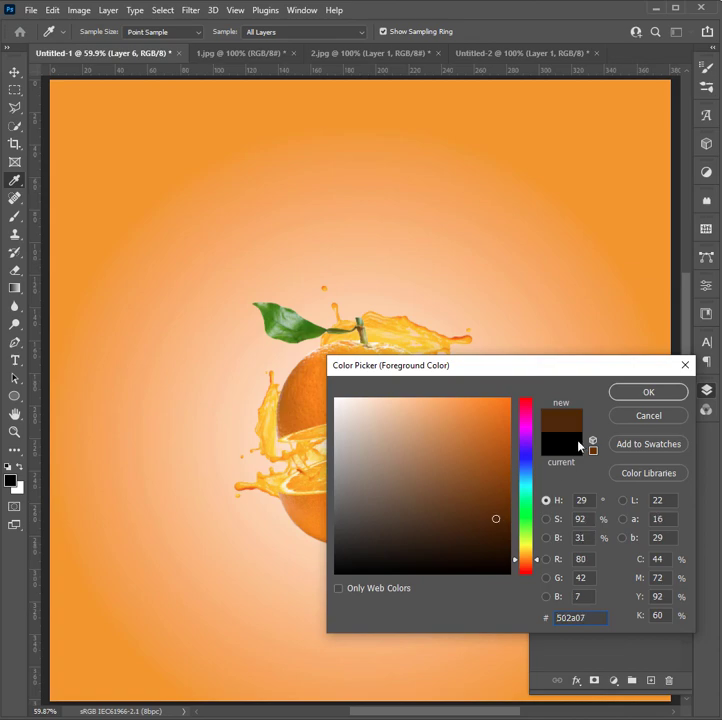
pyautogui.click(646, 392)
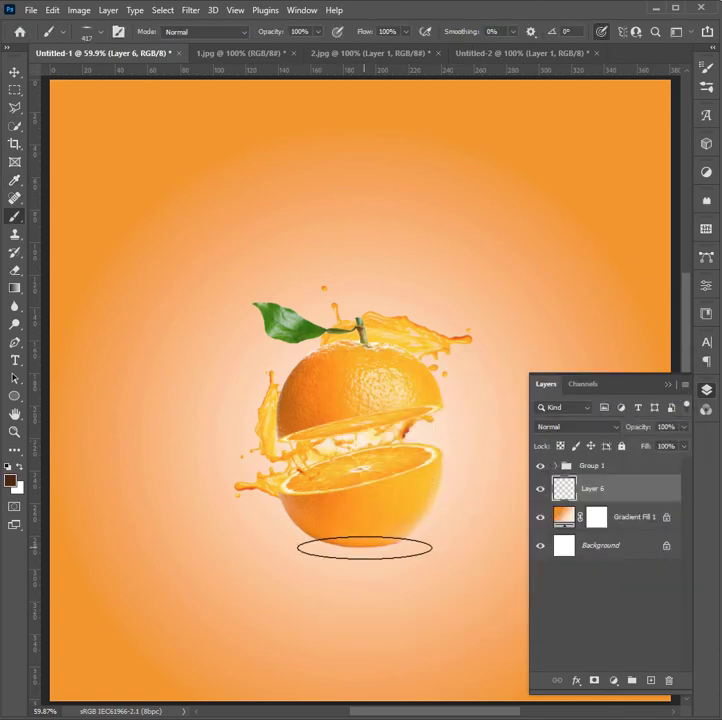
# Step: Paint a soft, flat brown shadow beneath the lower orange half on the new layer and collapse the layer list
pyautogui.click(364, 547)
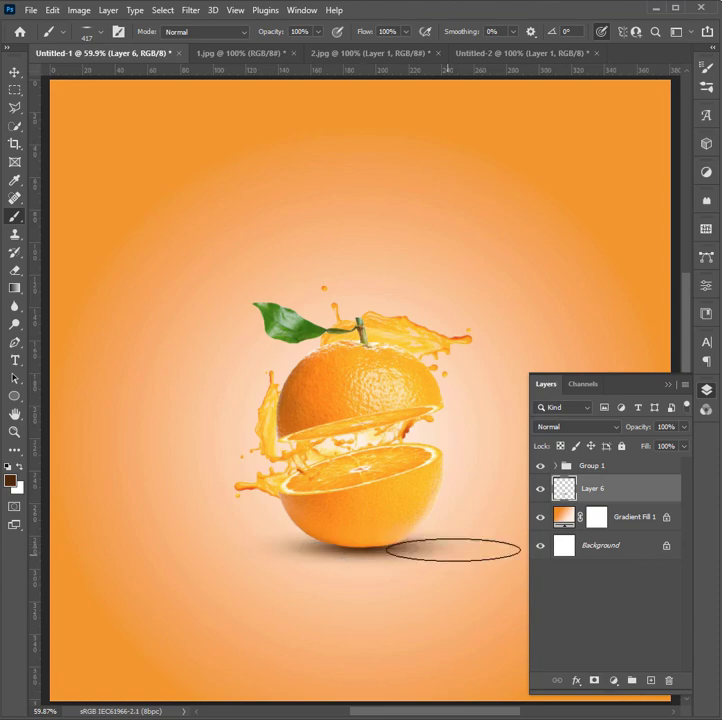
pyautogui.press('v')
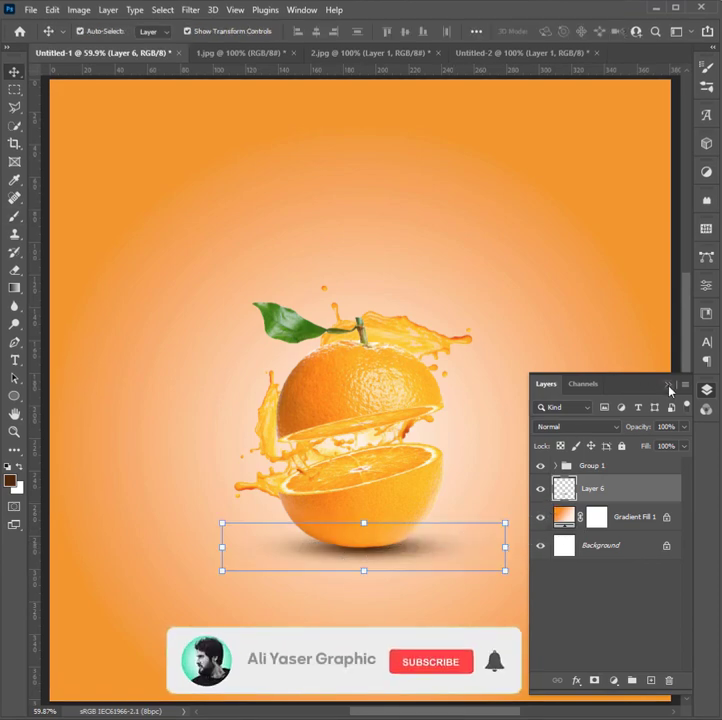
pyautogui.click(669, 385)
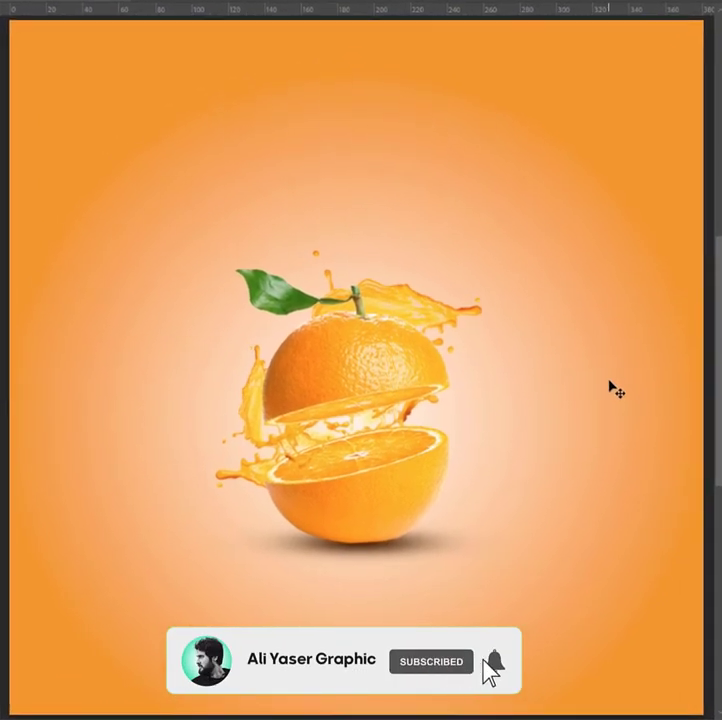